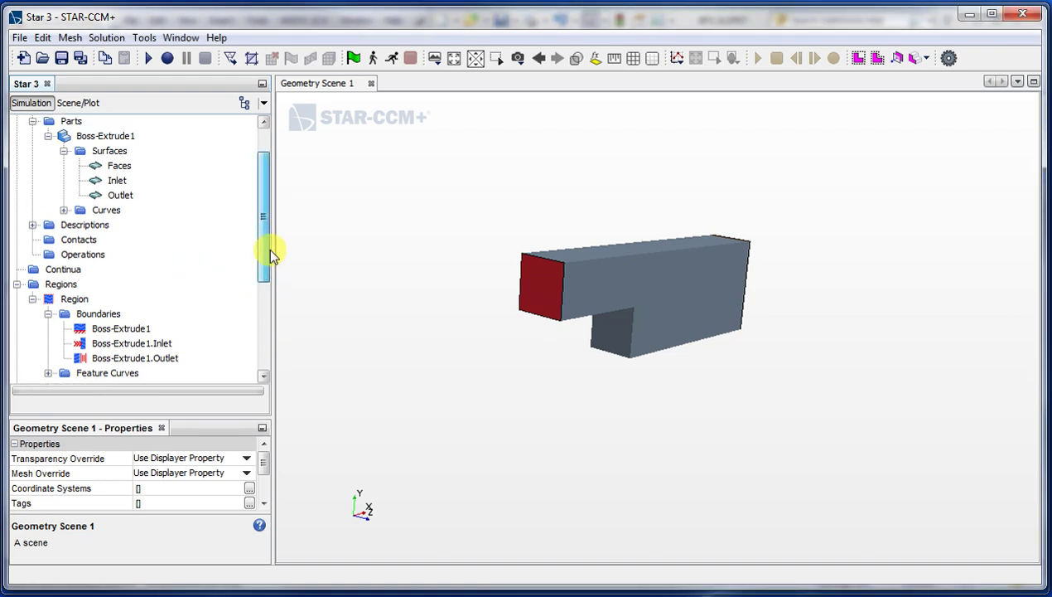
Step: Inspect the part's Faces surface and the geometry scene's properties
click(117, 167)
click(422, 311)
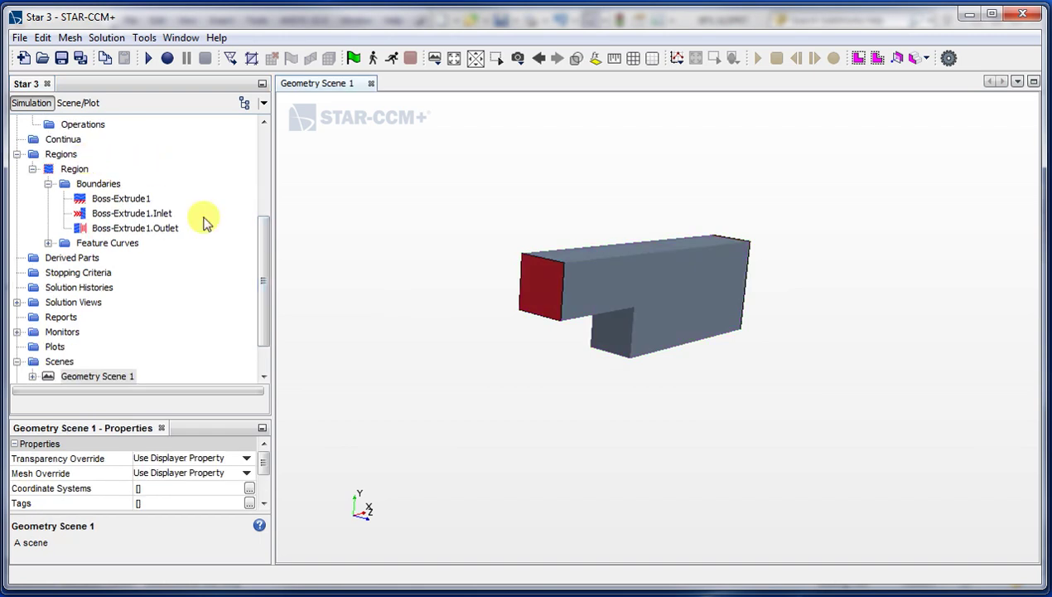
scroll(265, 257, up, 1)
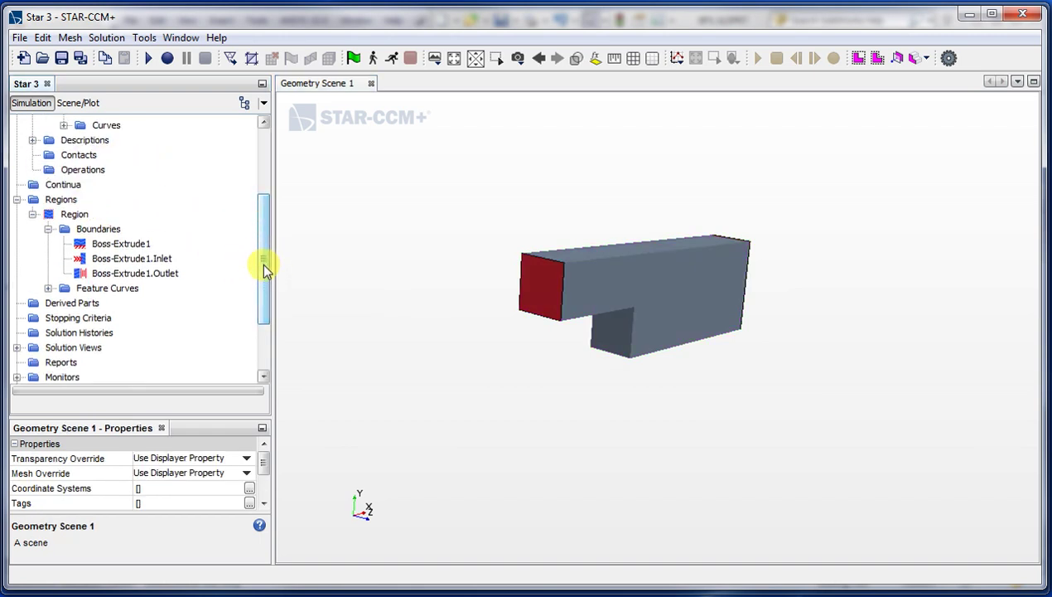
scroll(264, 253, up, 1)
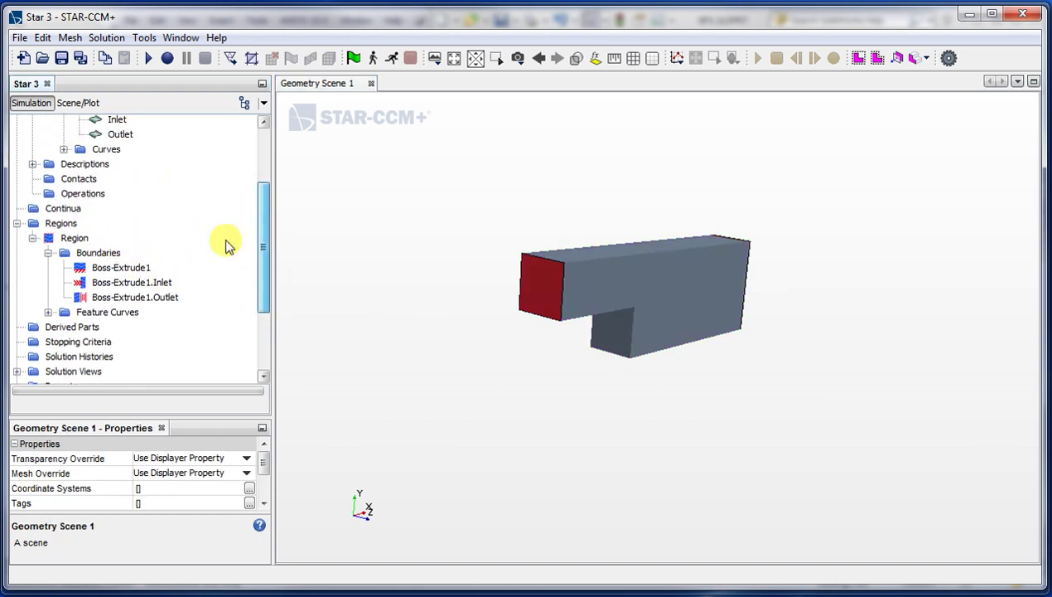
scroll(265, 234, up, 2)
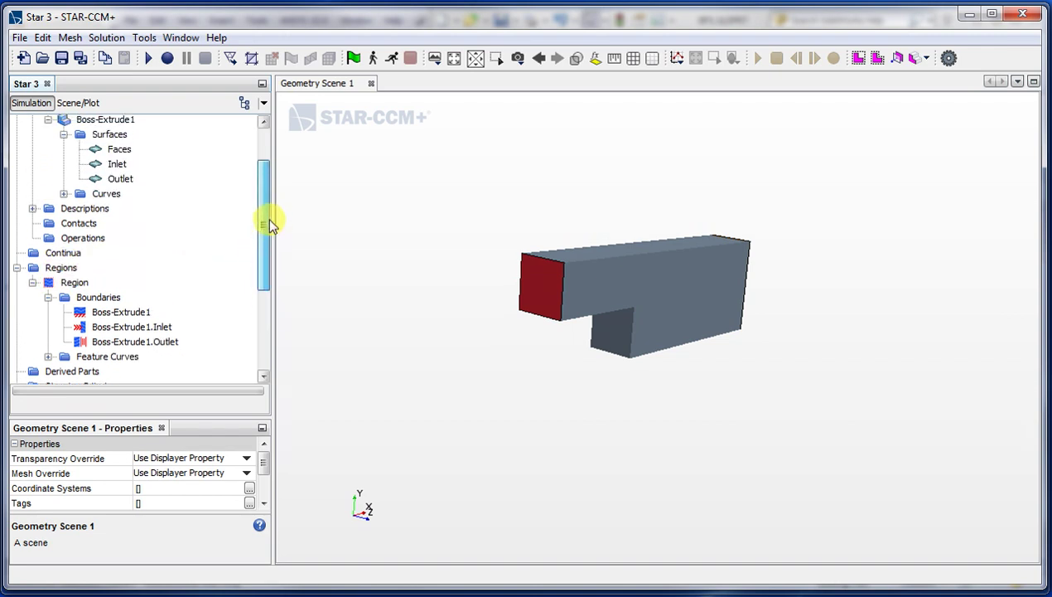
Step: Create Physics 1 from Continua > New > Physics Continuum and bring up its Models actions
click(64, 254)
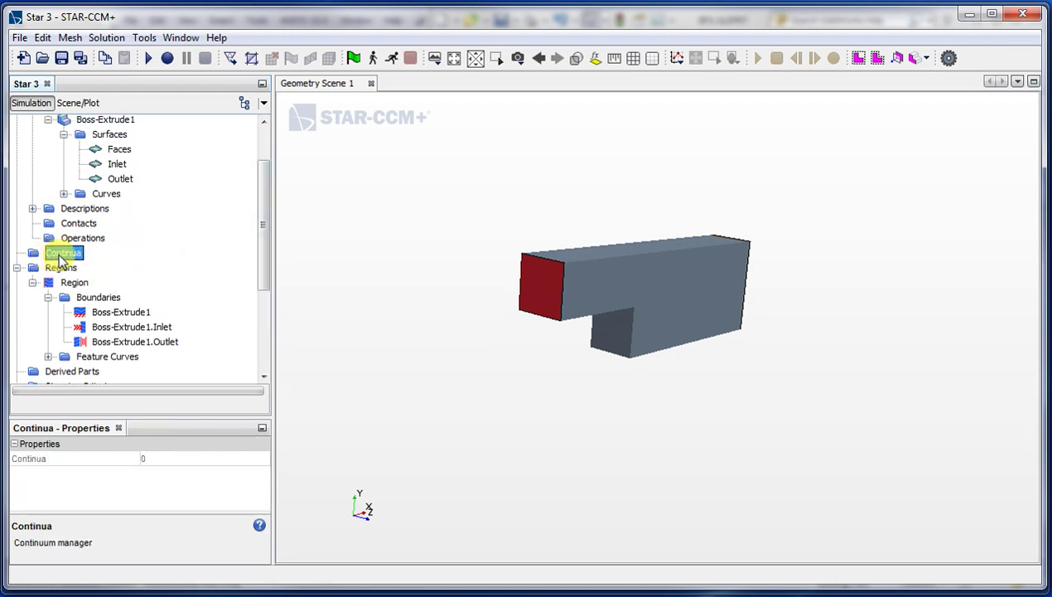
right_click(60, 260)
mouse_move(95, 269)
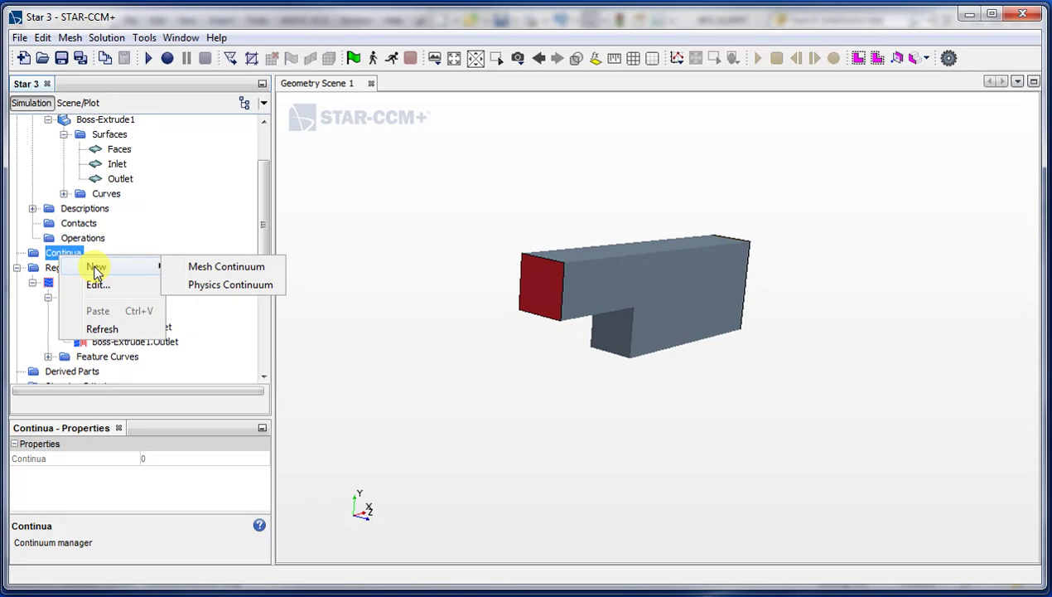
click(223, 285)
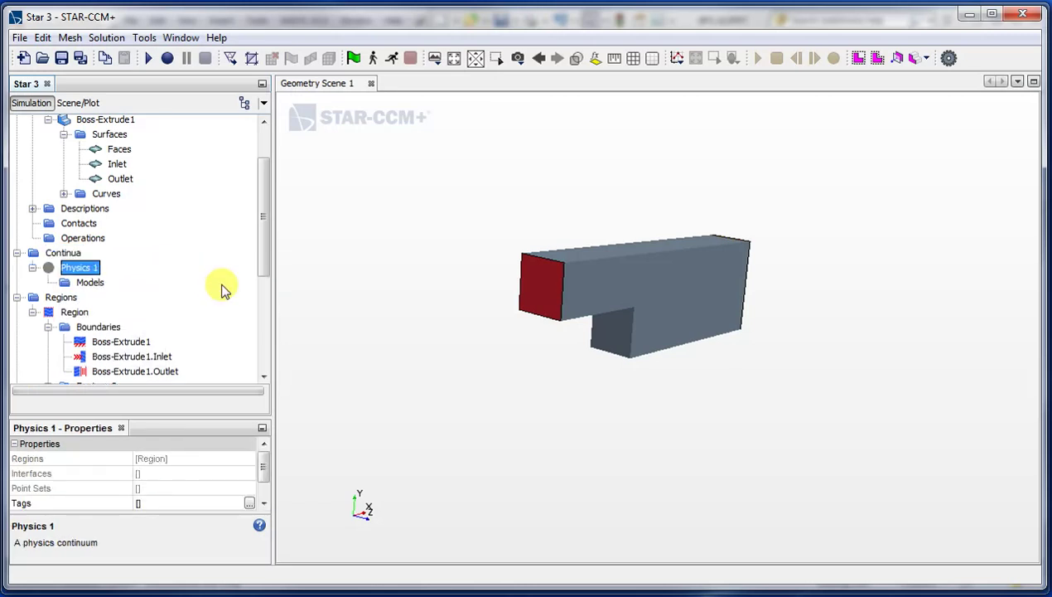
click(81, 284)
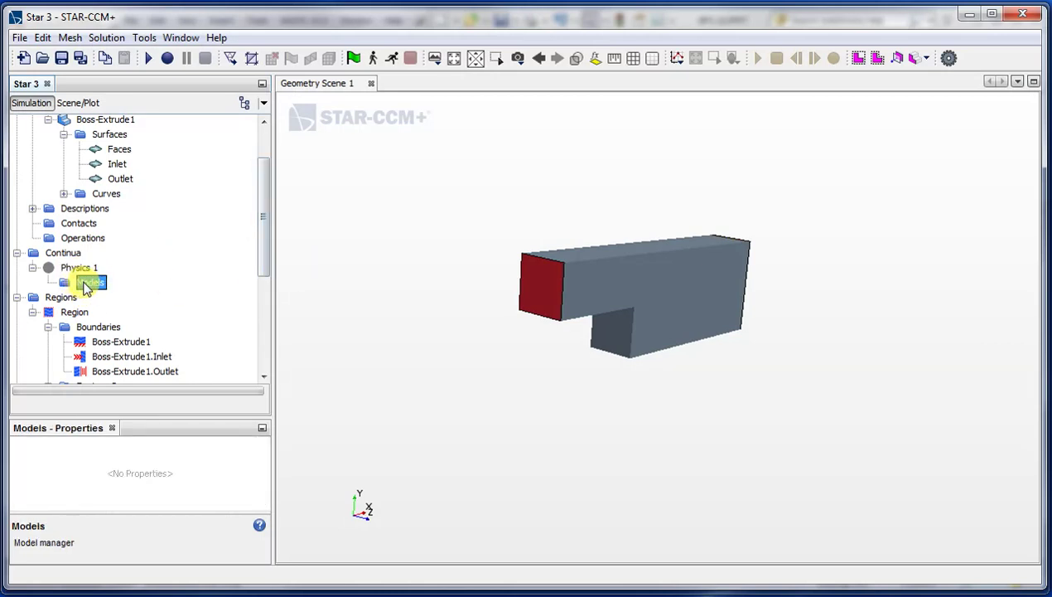
right_click(88, 285)
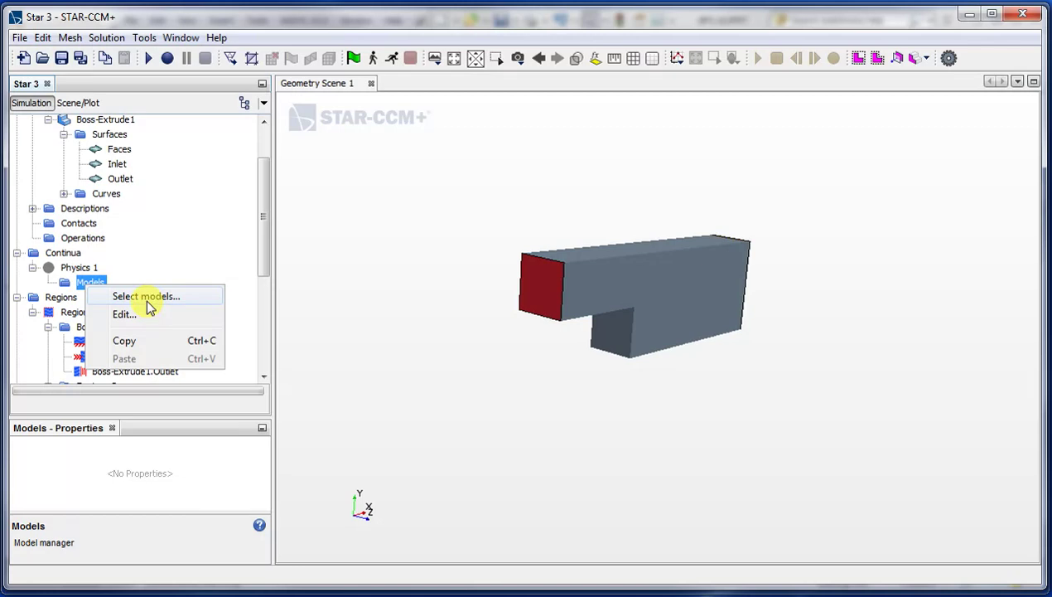
Step: In Physics 1's model selection, enable the Three Dimensional space and Steady time models
click(146, 298)
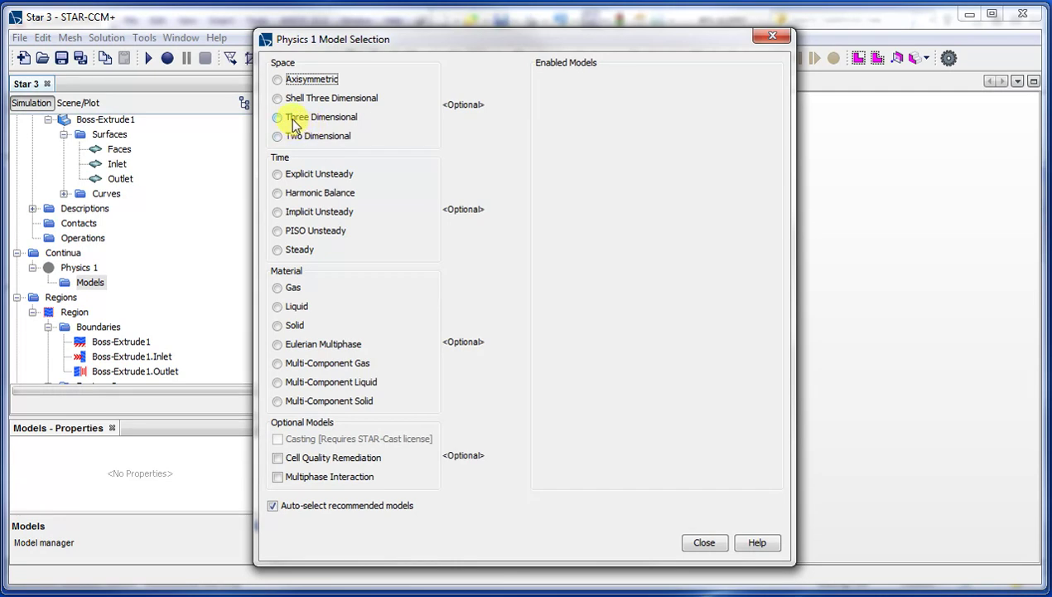
click(294, 119)
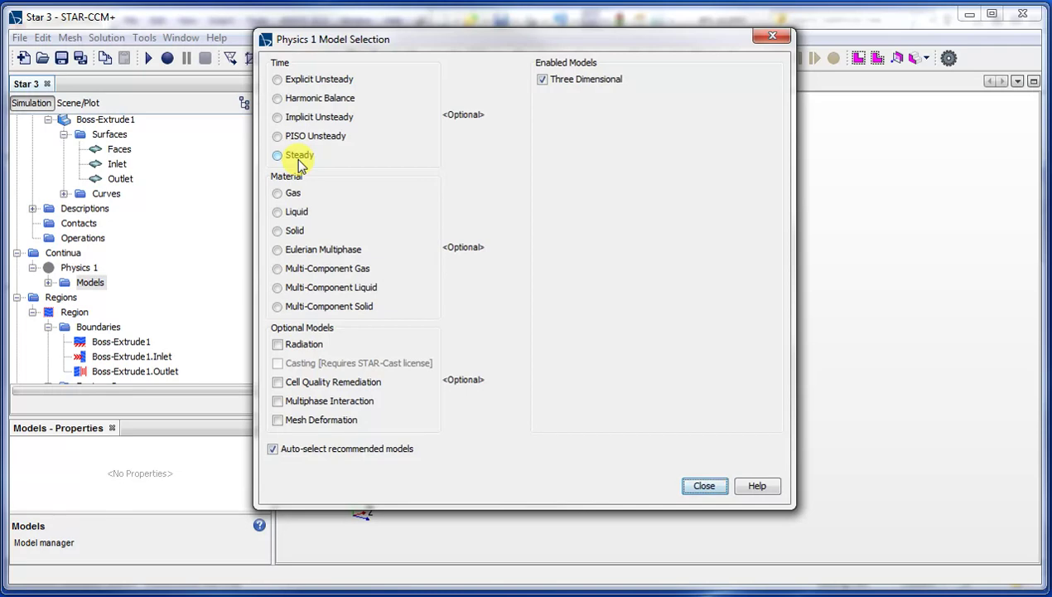
click(276, 156)
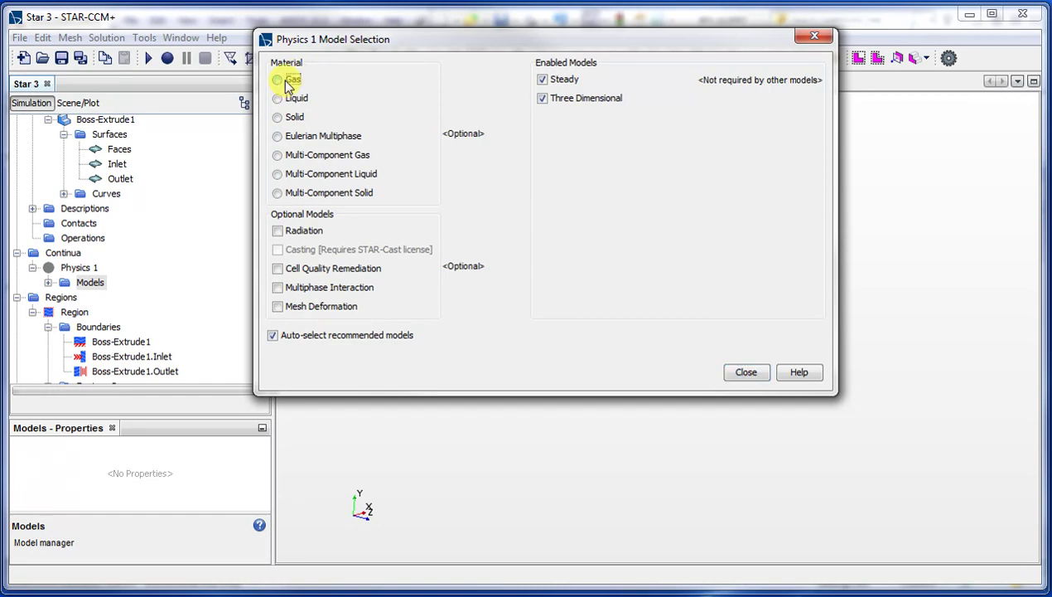
Step: Enable Gas, Segregated Flow, Constant Density and Reynolds-Averaged K-Epsilon turbulence, then close model selection
click(282, 79)
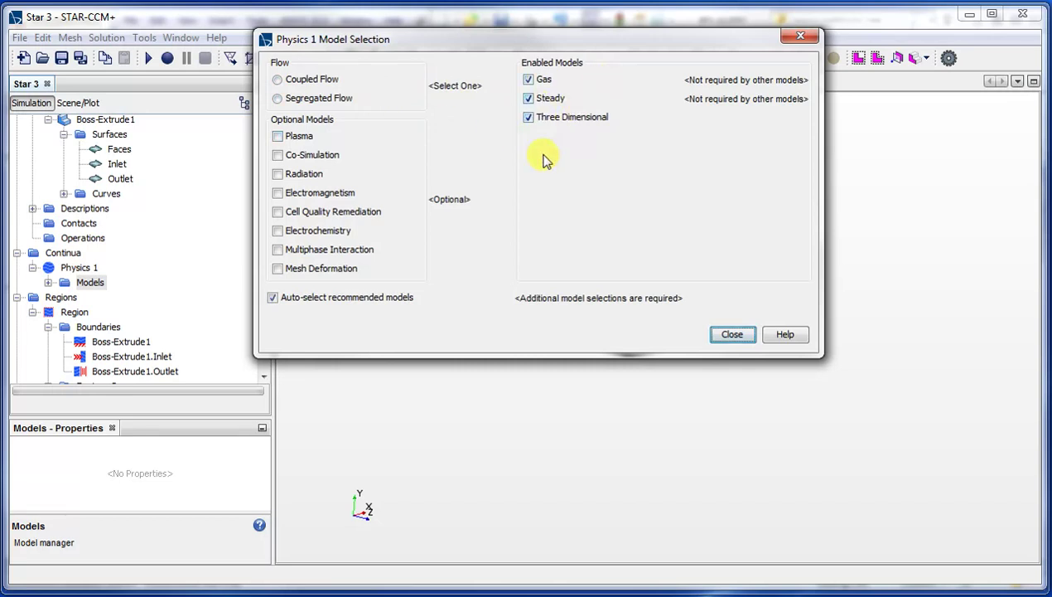
click(296, 100)
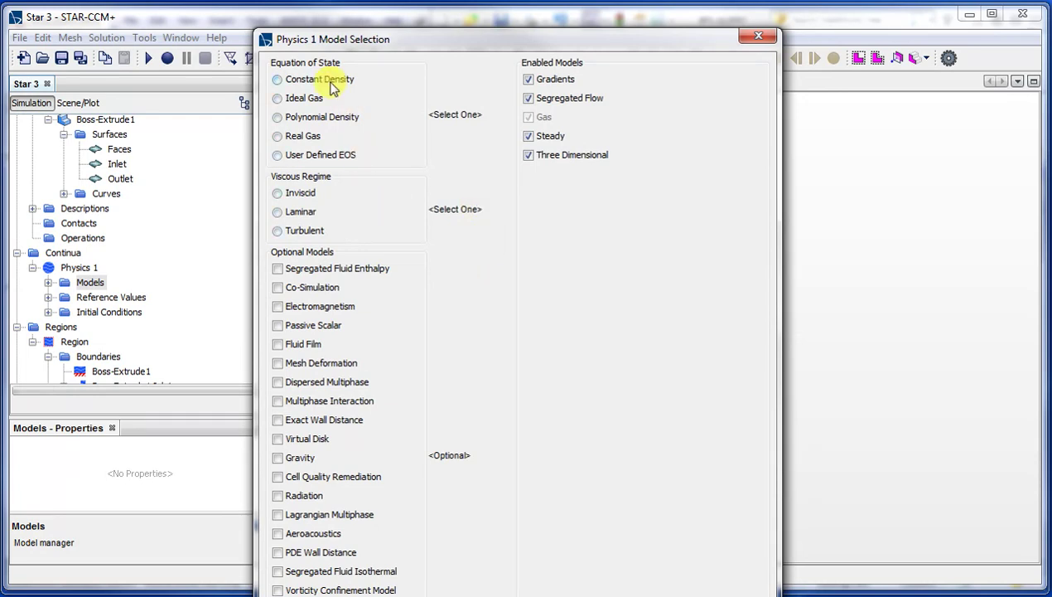
click(330, 81)
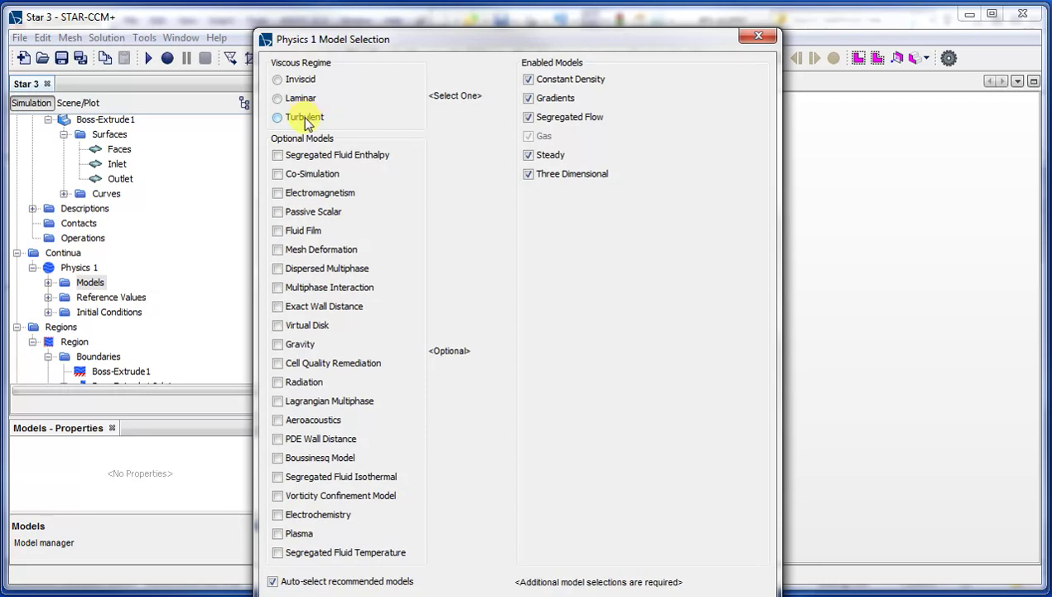
click(304, 117)
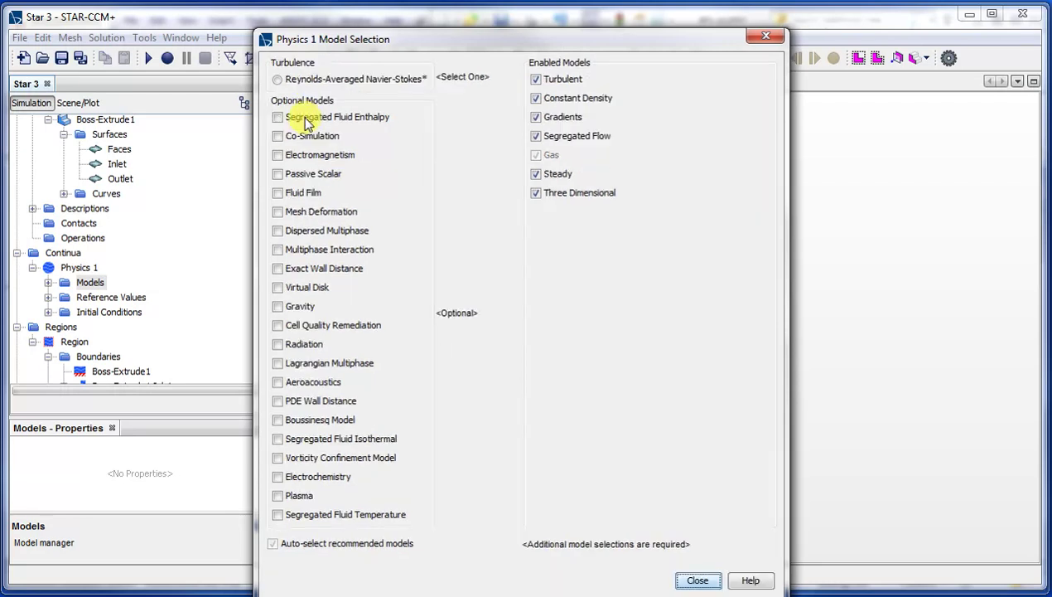
click(315, 78)
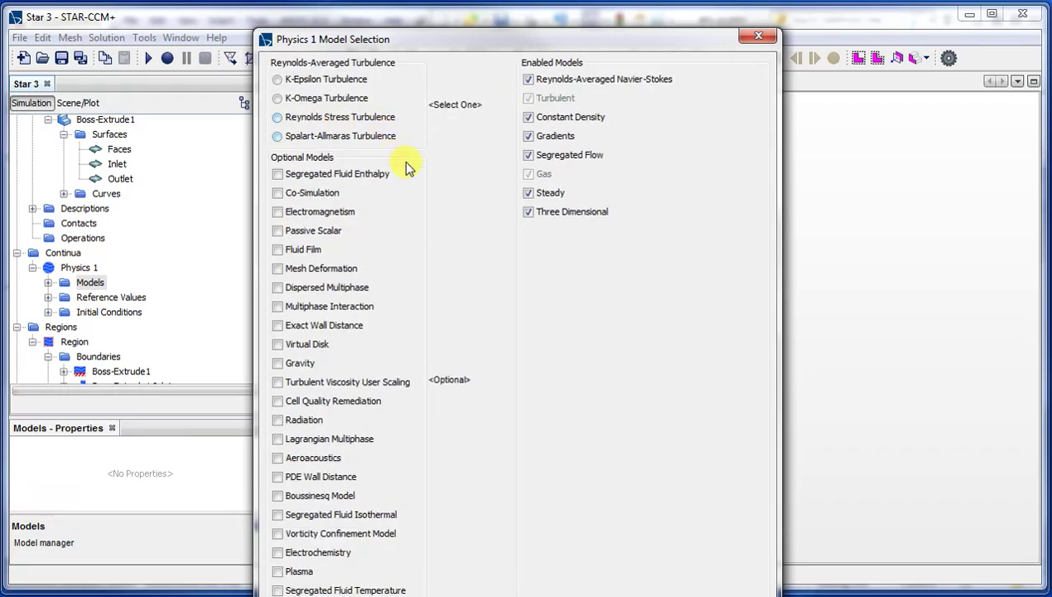
click(326, 83)
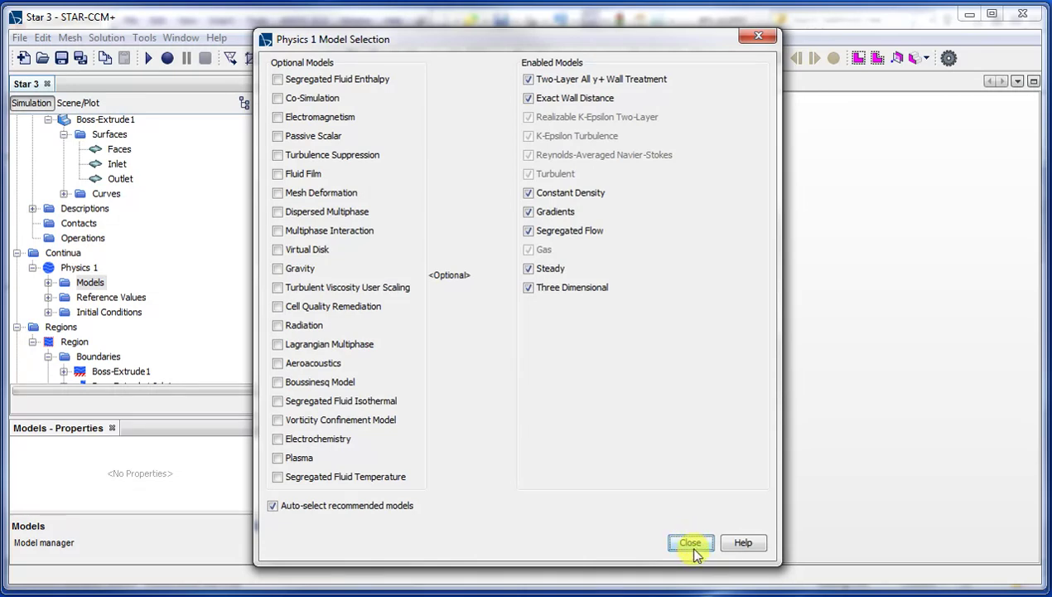
click(692, 548)
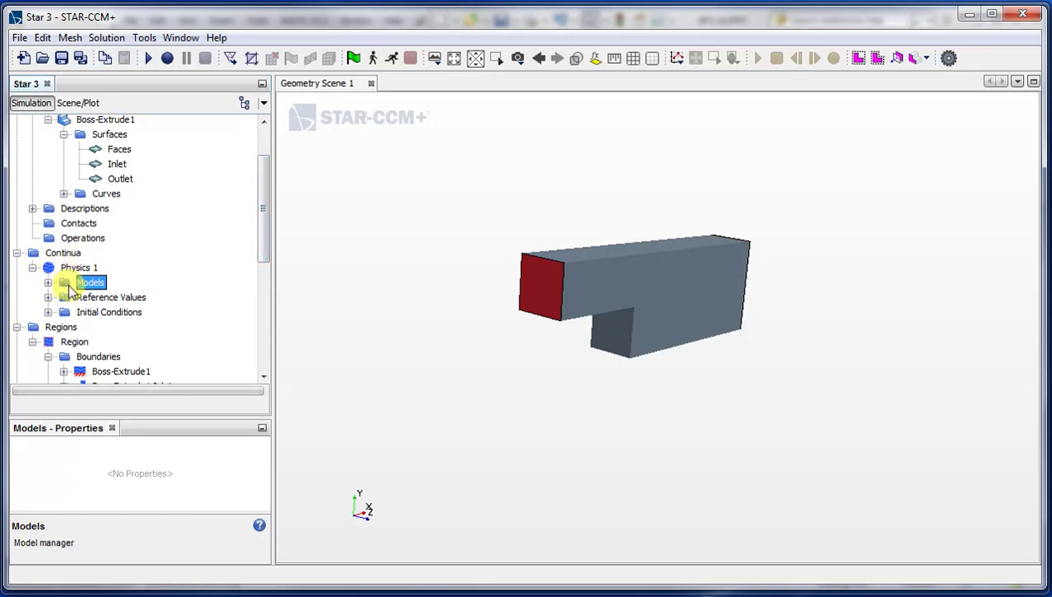
Step: Show Physics 1's initial Velocity properties, currently Constant [0.0, 0.0, 0.0] m/s
drag(261, 244, 262, 259)
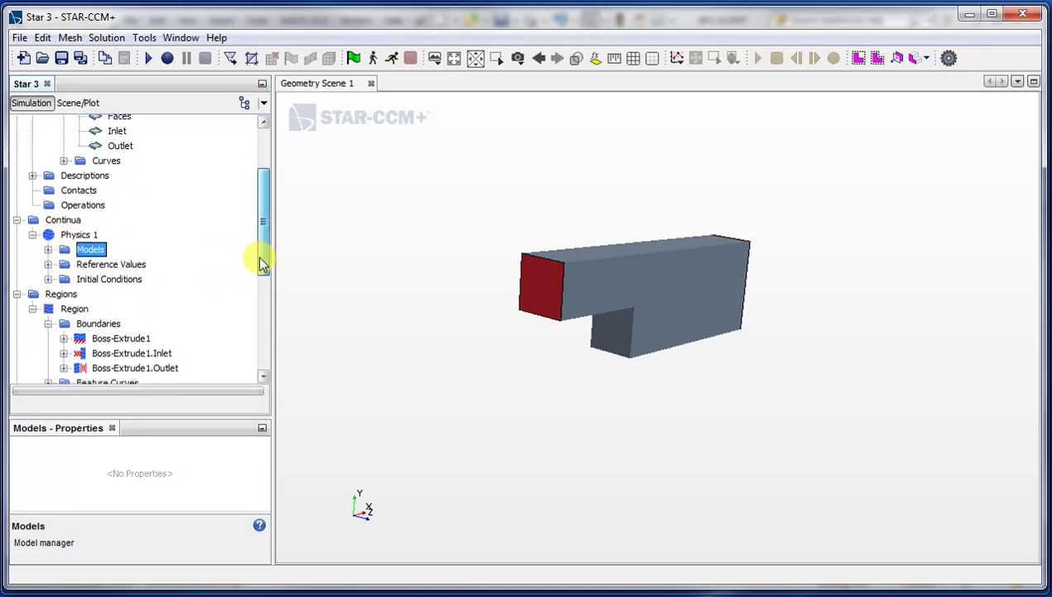
click(48, 265)
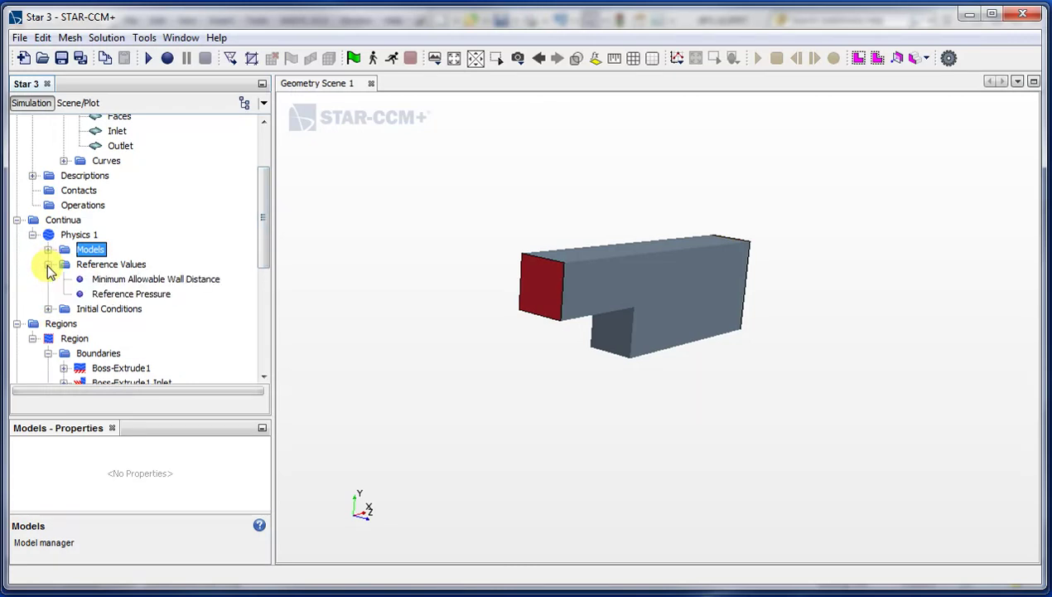
click(48, 265)
click(48, 279)
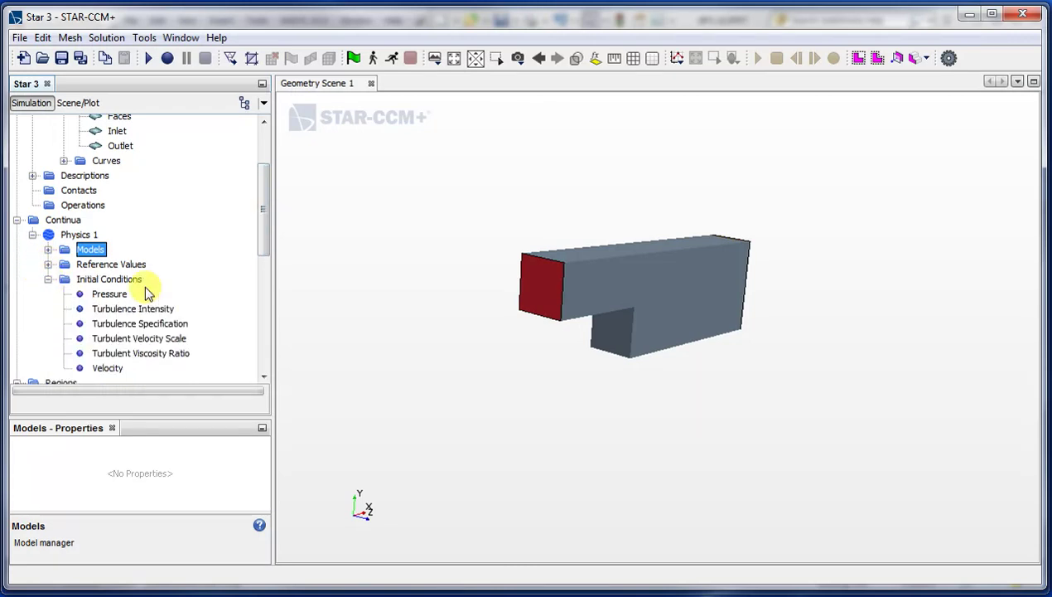
drag(258, 248, 264, 259)
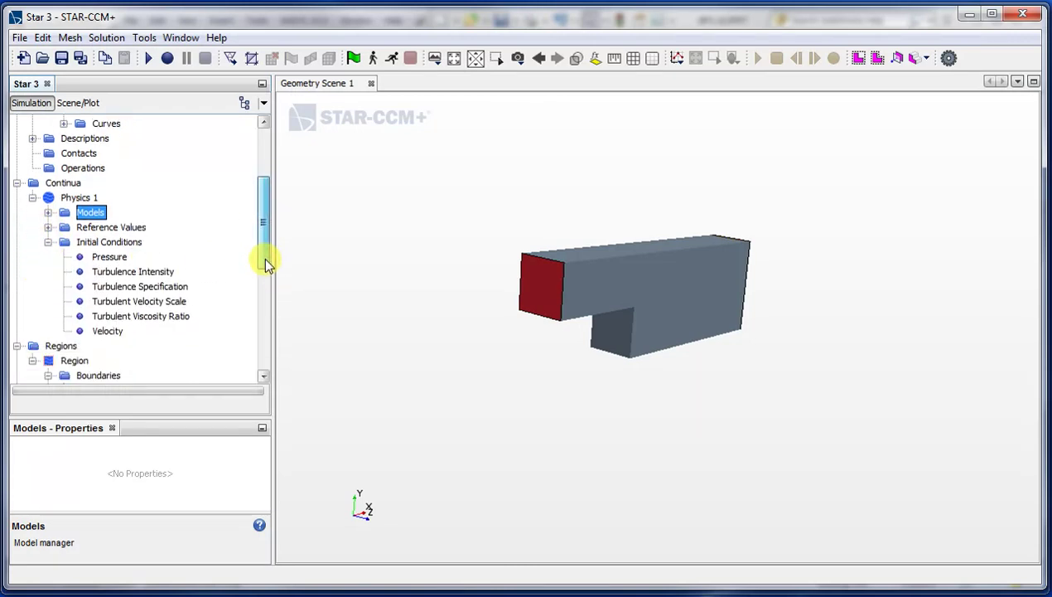
click(110, 331)
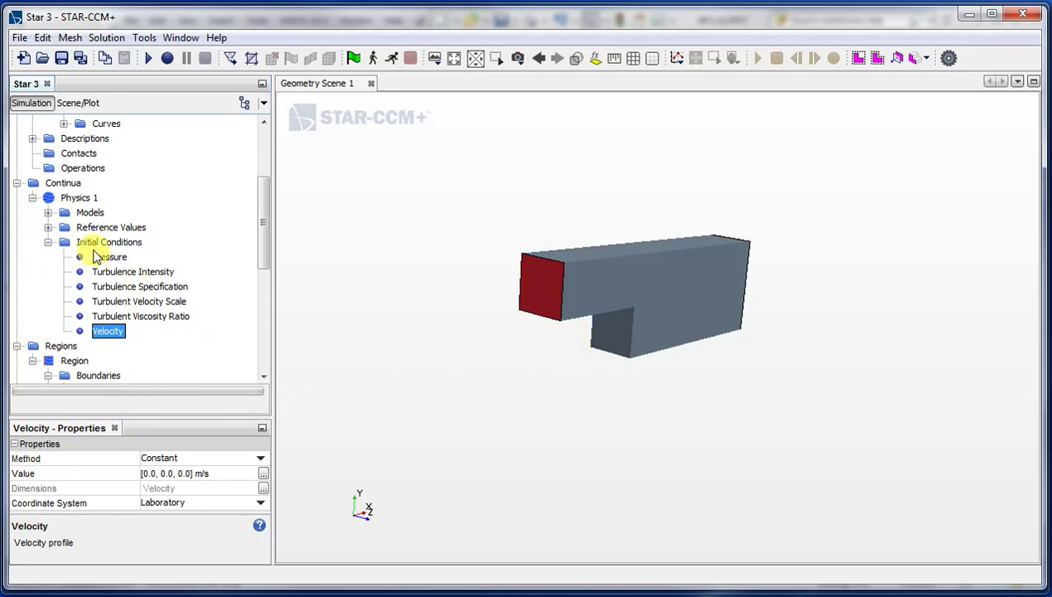
mouse_move(521, 366)
mouse_down()
mouse_move(557, 376)
mouse_move(521, 381)
mouse_up()
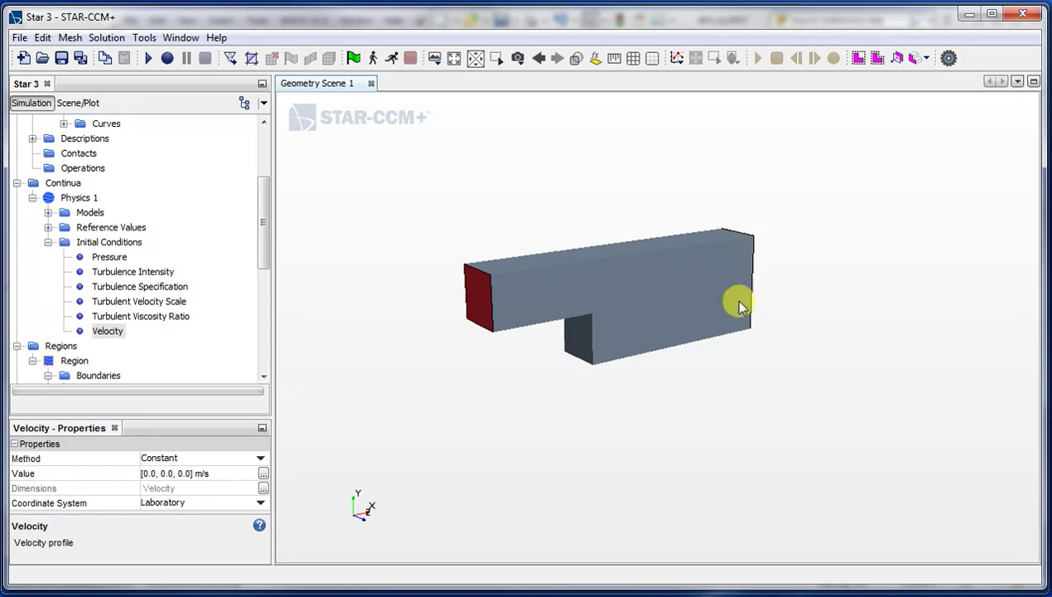
drag(594, 409, 610, 388)
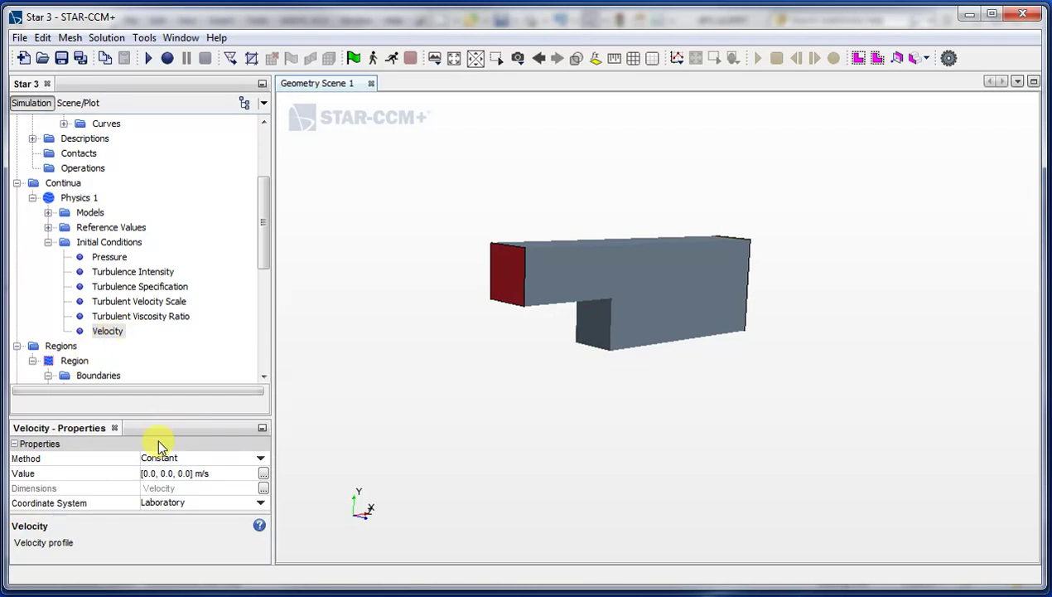
Step: Change the initial velocity value to [0.05, 0.0, 0.0] m/s and collapse Initial Conditions
click(157, 473)
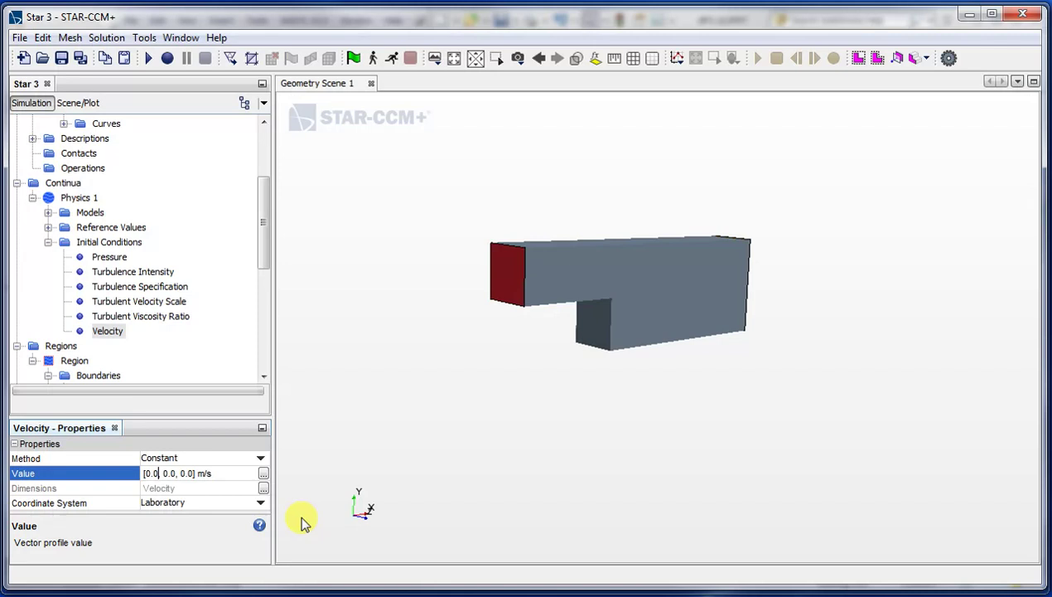
key(BackSpace)
text(05)
key(Return)
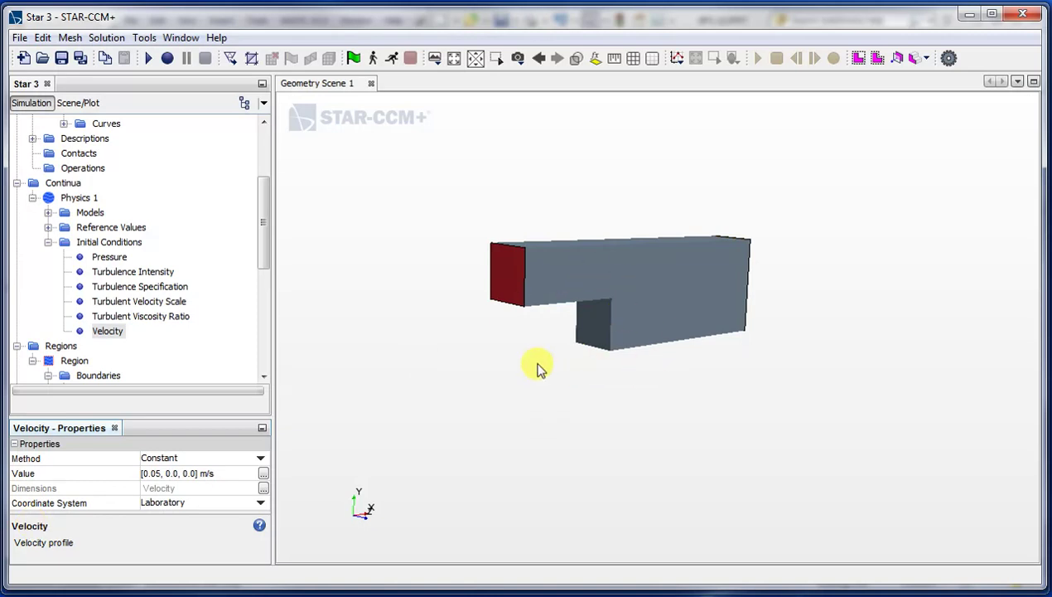
drag(538, 367, 543, 283)
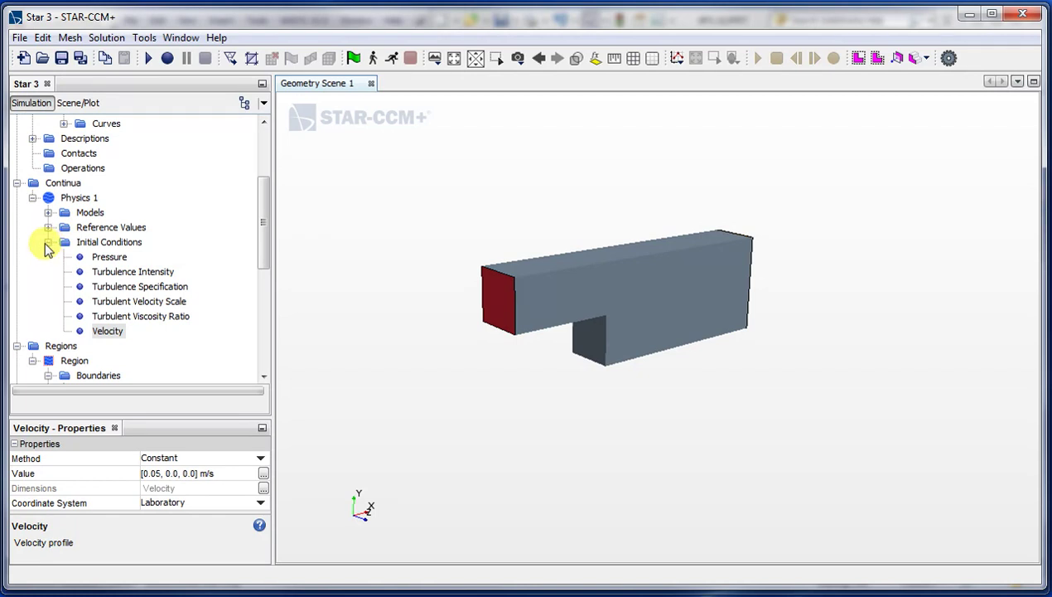
click(48, 242)
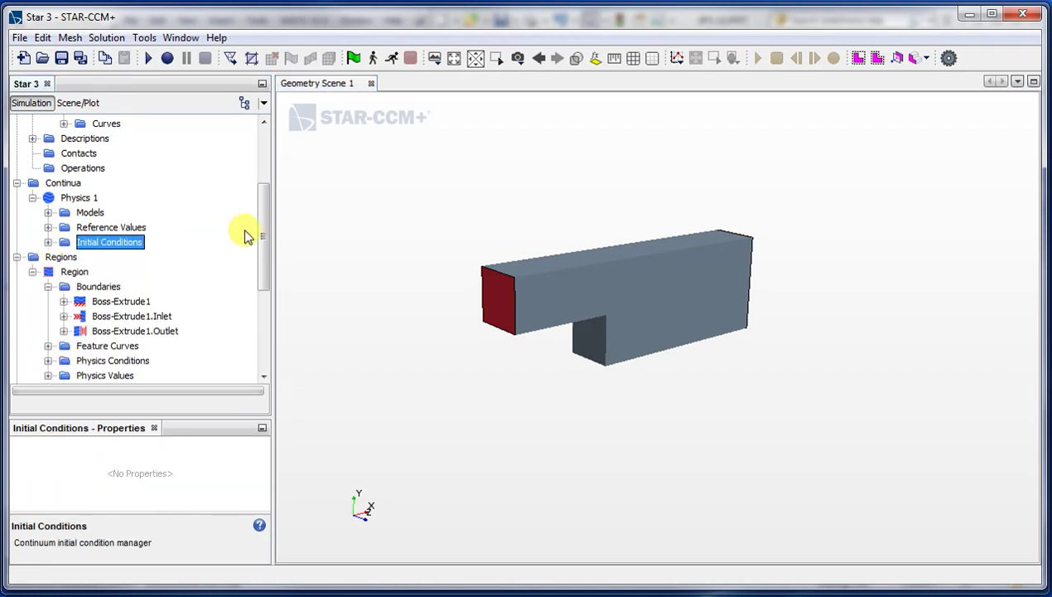
scroll(254, 232, up, 1)
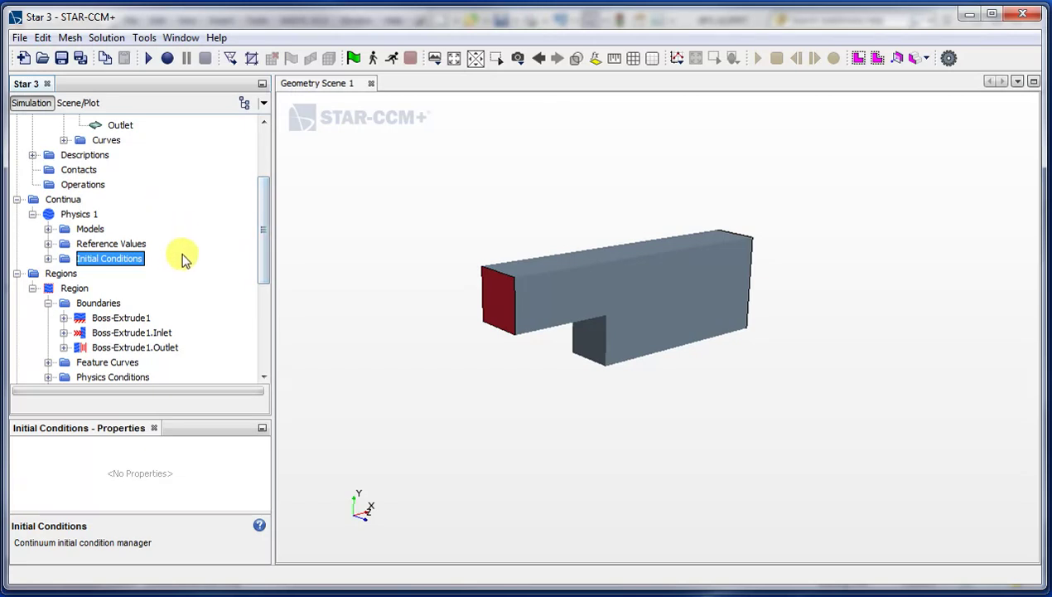
Step: Create Mesh 1 from Continua > New > Mesh Continuum and open its meshing model selection
click(51, 202)
right_click(55, 206)
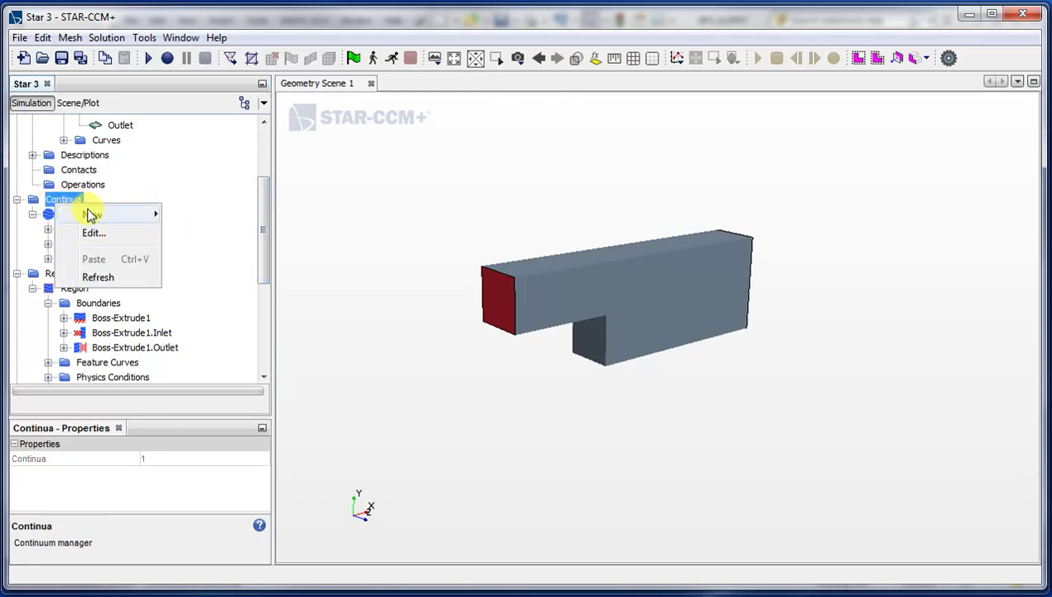
mouse_move(86, 214)
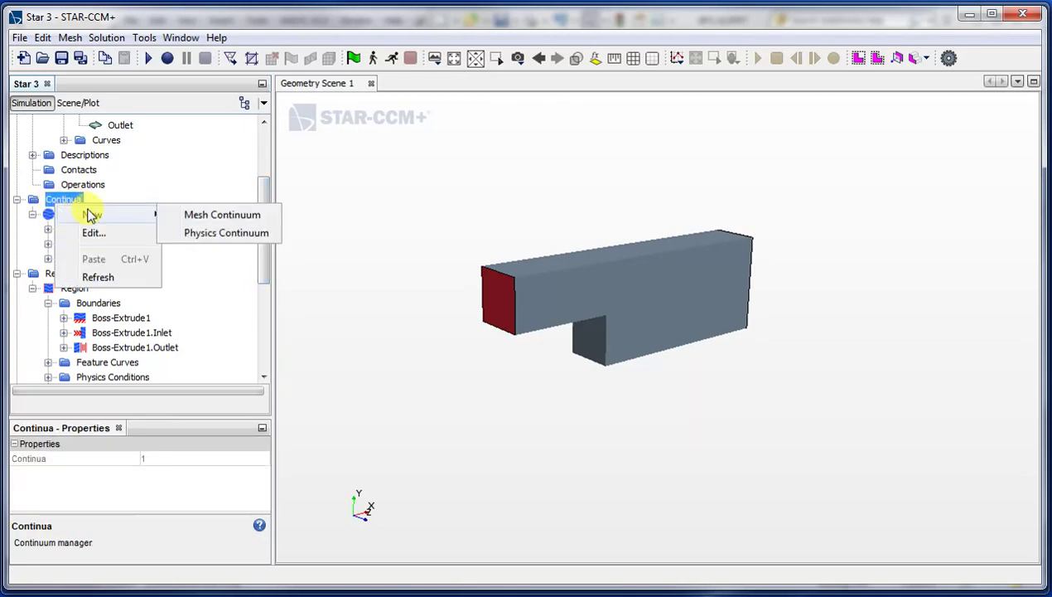
click(252, 217)
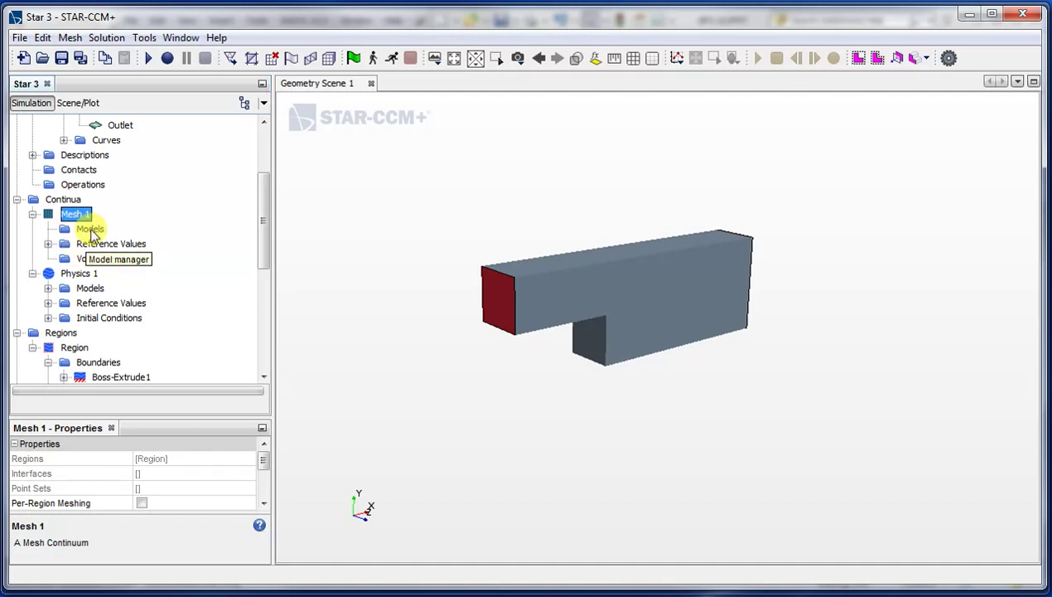
right_click(88, 233)
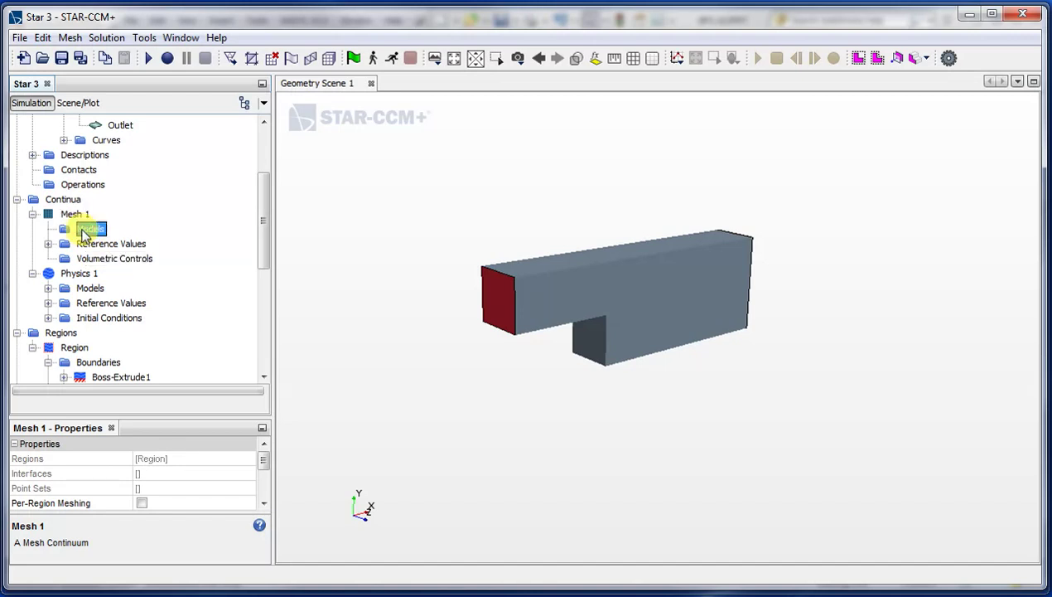
click(134, 240)
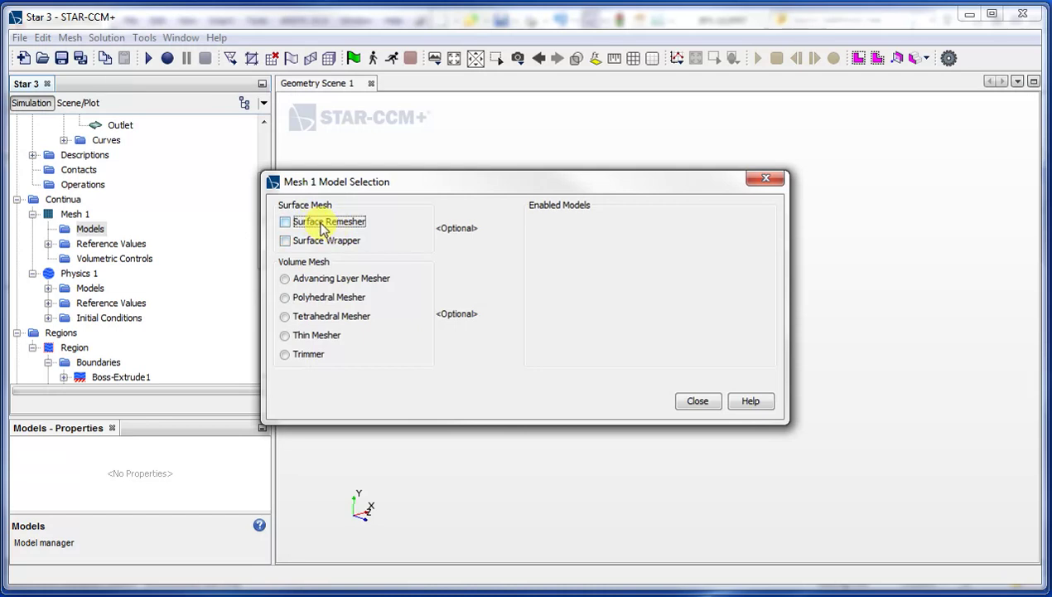
Step: Check Surface Remesher and Surface Wrapper, and choose Trimmer as the volume mesher
click(323, 227)
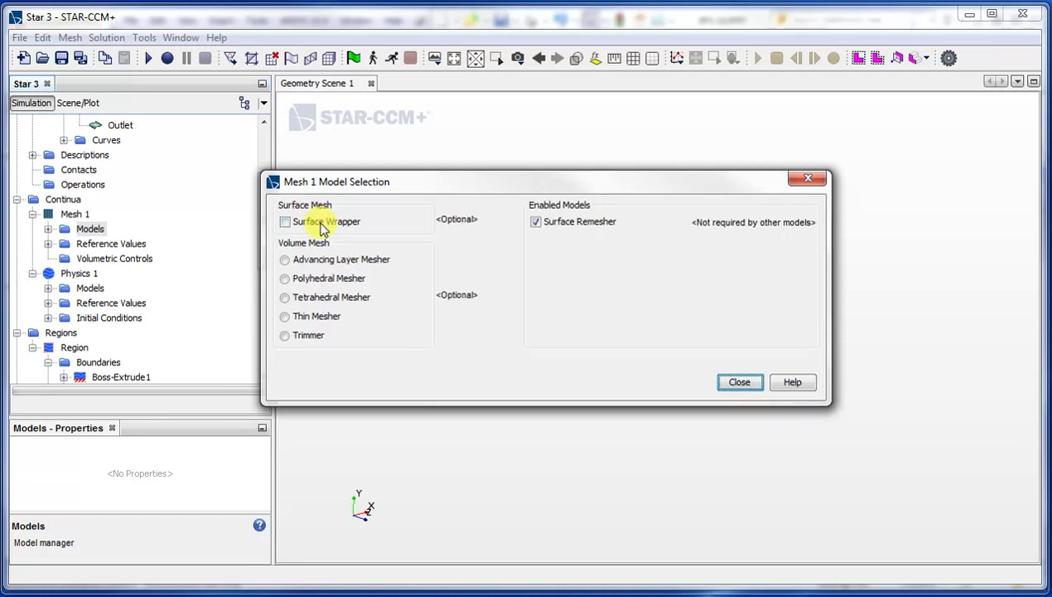
click(323, 225)
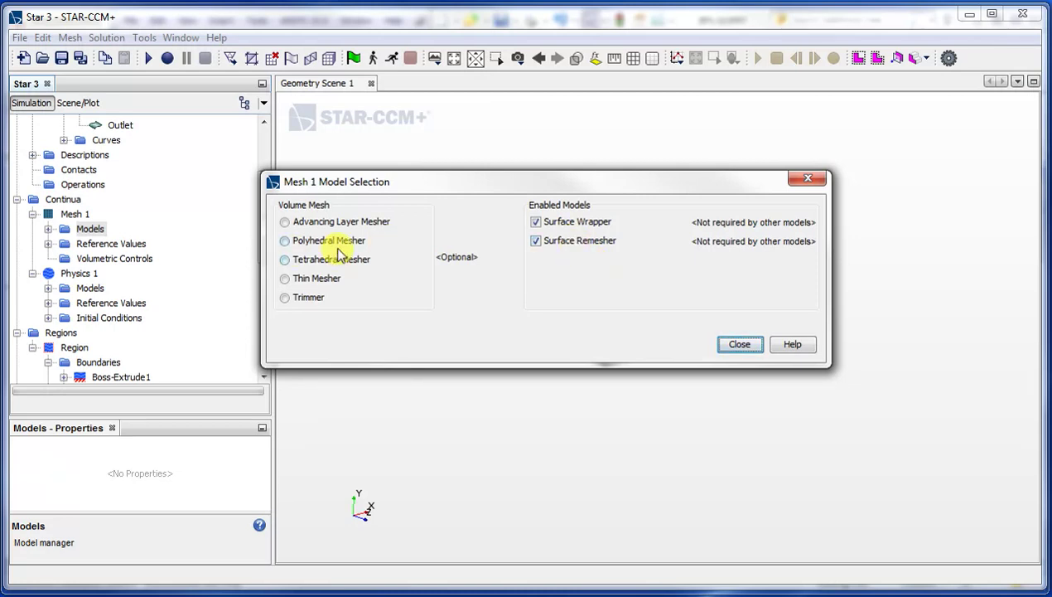
click(302, 300)
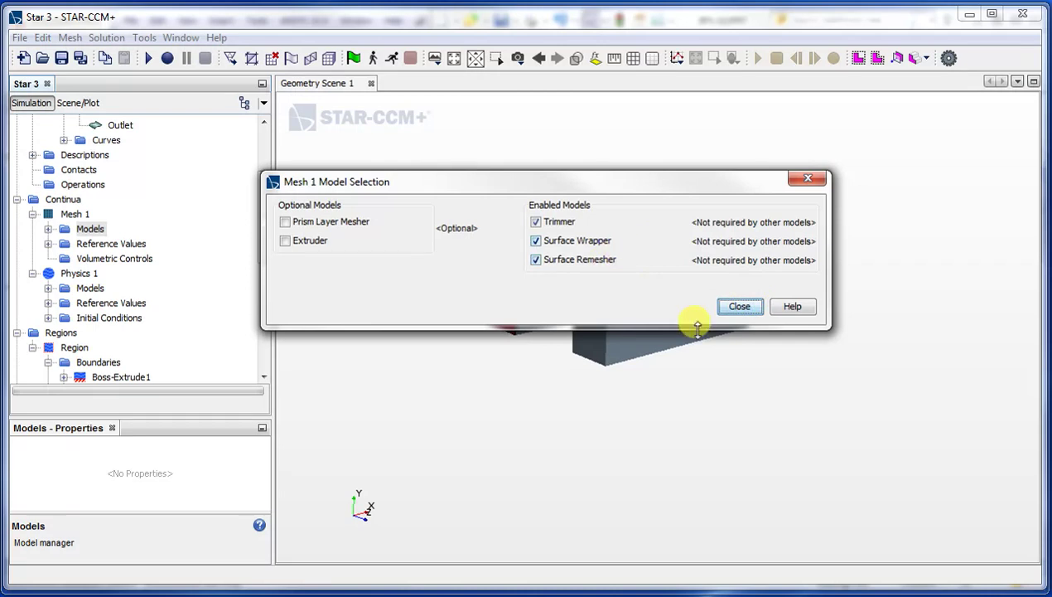
click(737, 305)
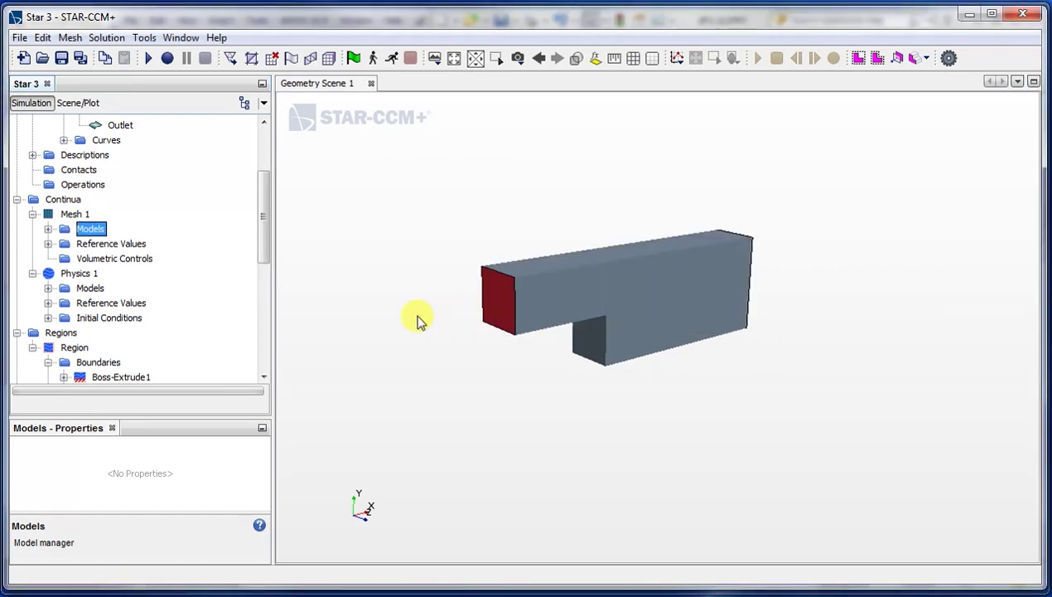
drag(262, 232, 266, 241)
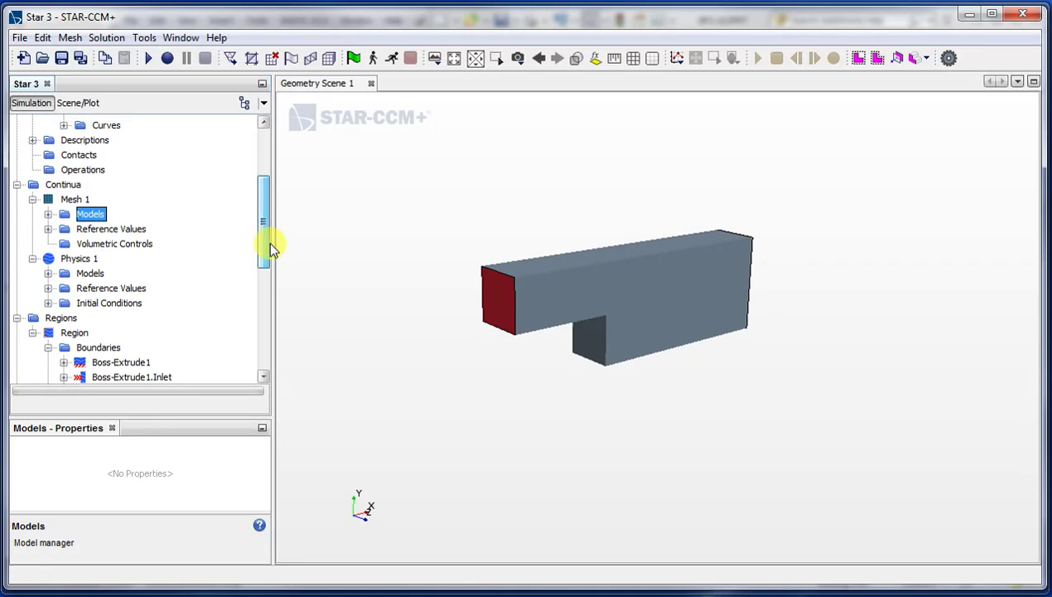